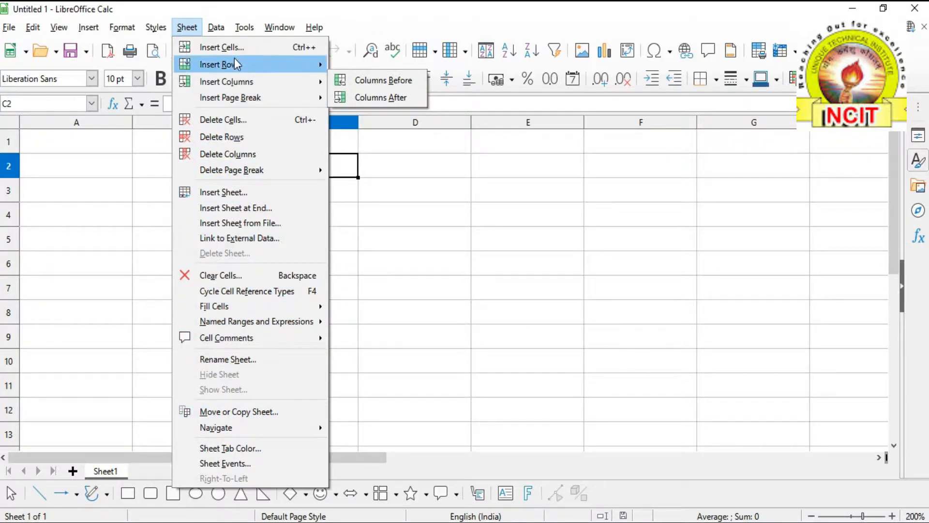
pyautogui.moveTo(234, 63)
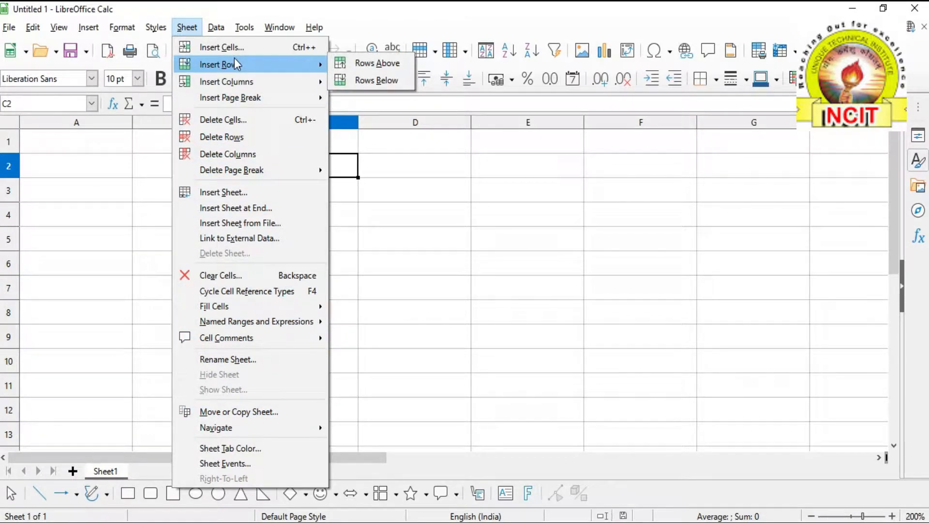
pyautogui.click(353, 245)
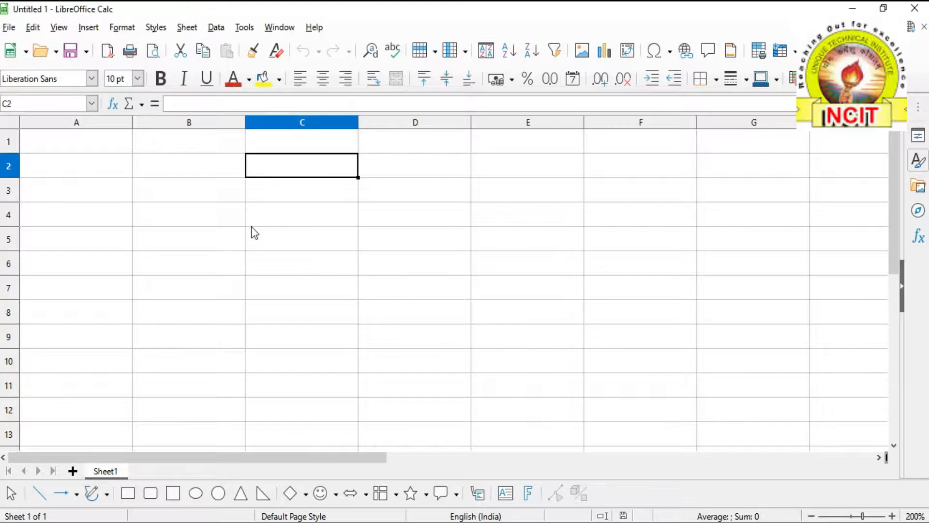
pyautogui.click(188, 32)
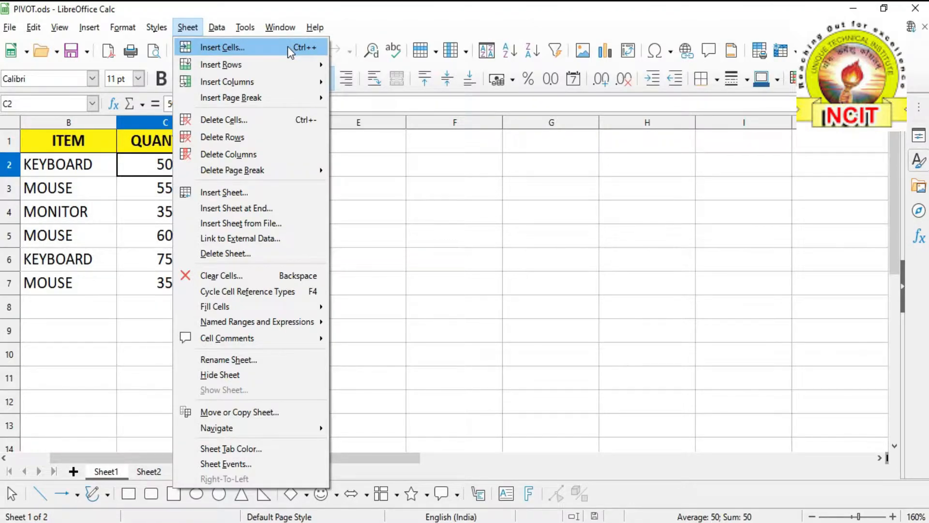
# Step: Insert a blank cell at C3 with the existing cells shifted down, and undo the insertion
pyautogui.click(128, 193)
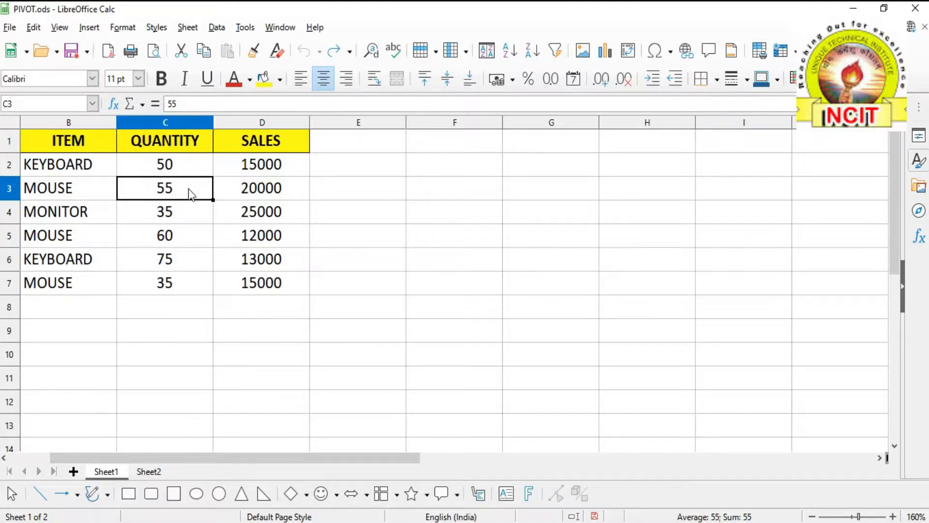
pyautogui.click(187, 27)
pyautogui.moveTo(217, 27)
pyautogui.moveTo(187, 27)
pyautogui.click(223, 46)
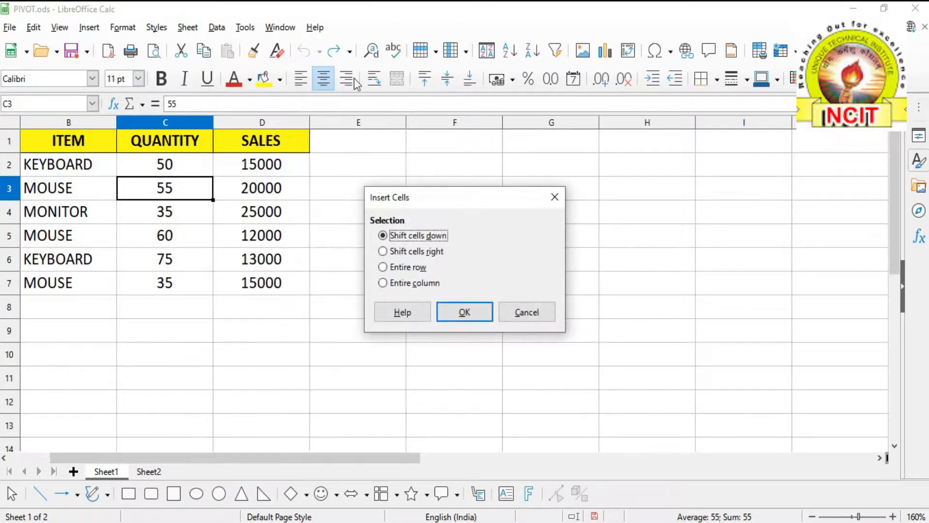
pyautogui.moveTo(443, 204); pyautogui.dragTo(433, 171)
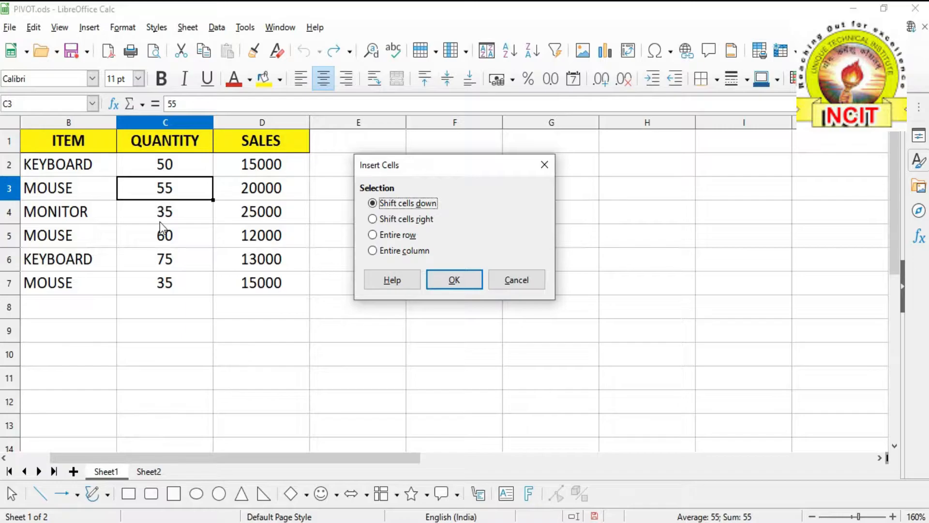
pyautogui.click(451, 282)
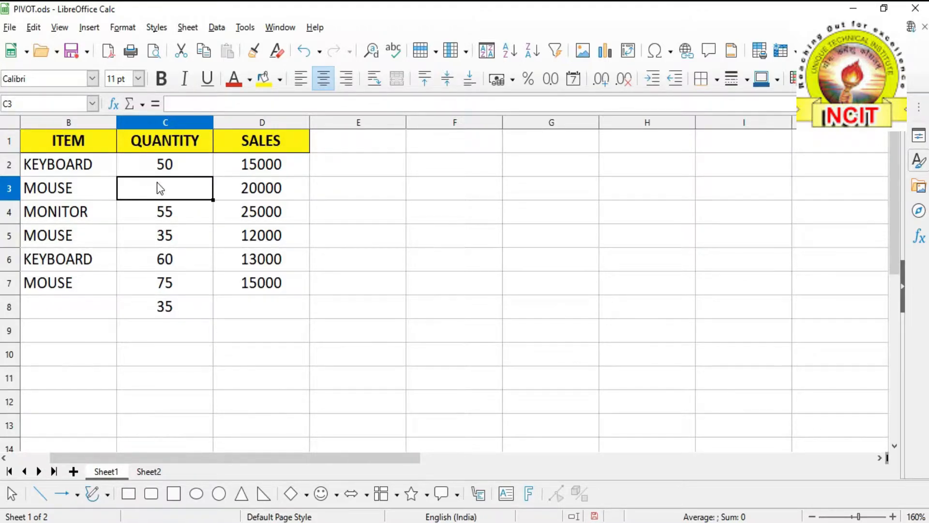
pyautogui.click(303, 51)
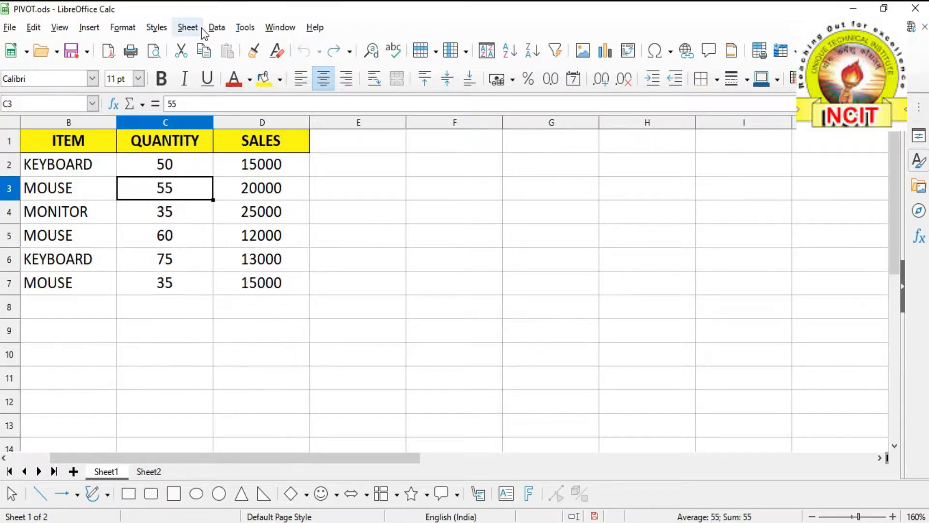
# Step: Insert a blank cell at C3 with the existing cells shifted right, and undo the insertion
pyautogui.click(203, 30)
pyautogui.click(200, 43)
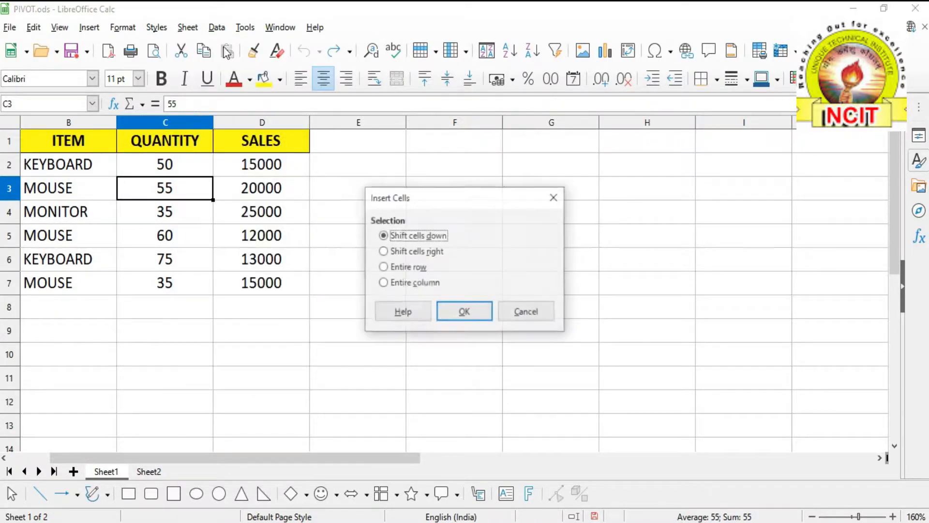
pyautogui.click(399, 253)
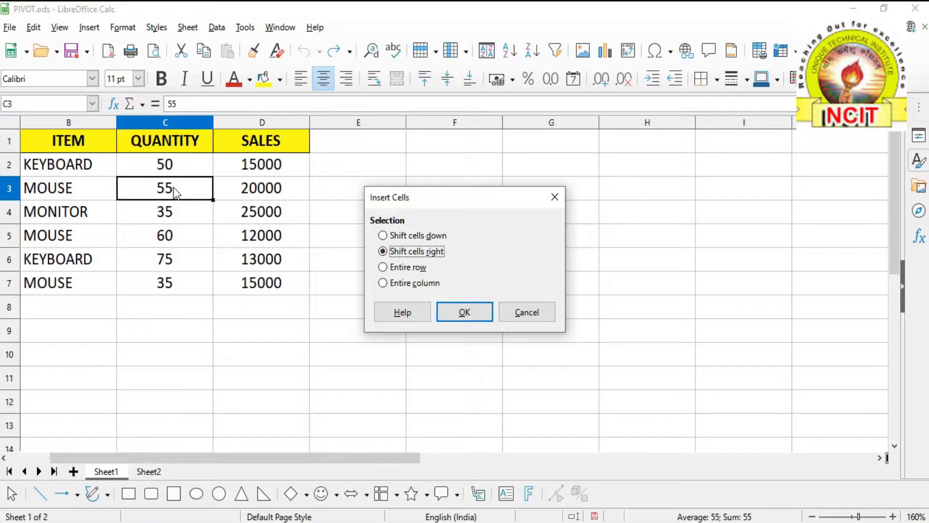
pyautogui.click(451, 312)
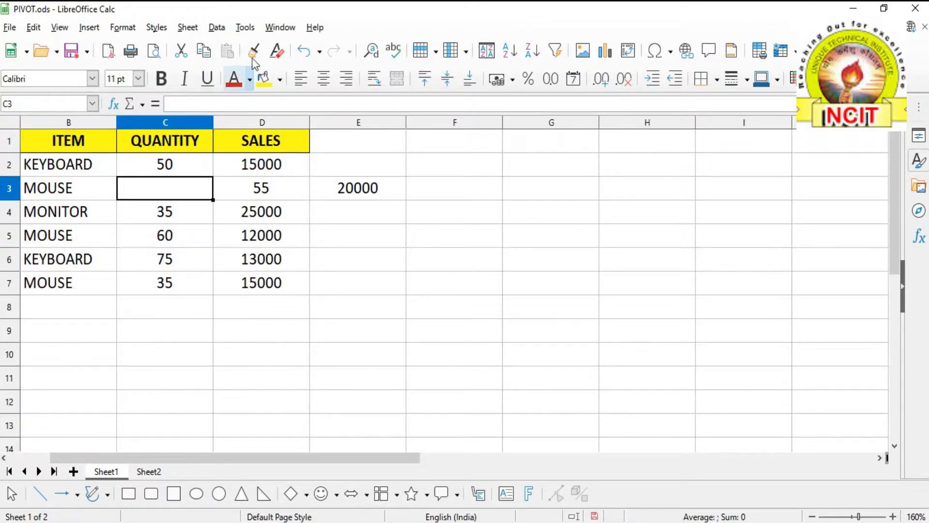
pyautogui.click(306, 54)
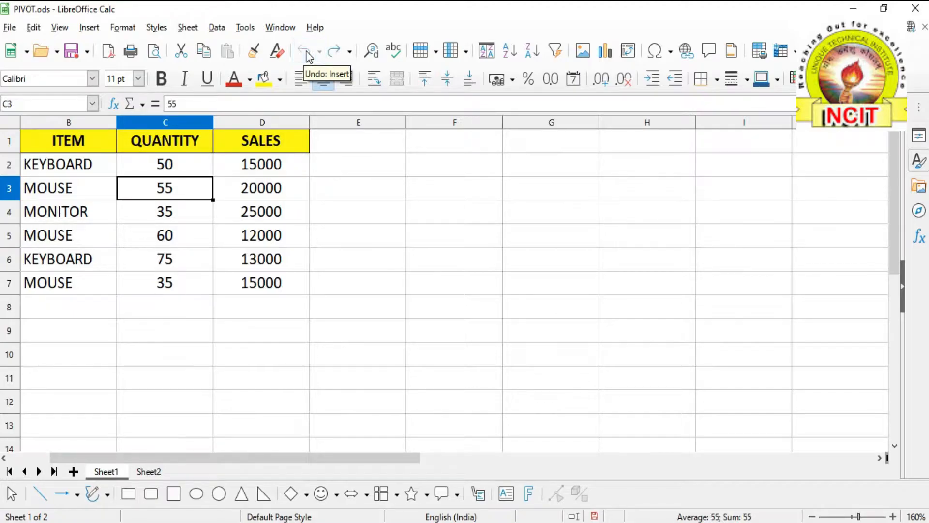
# Step: Insert an entire blank row at cell C3 using the Insert Cells options
pyautogui.click(156, 28)
pyautogui.moveTo(187, 29)
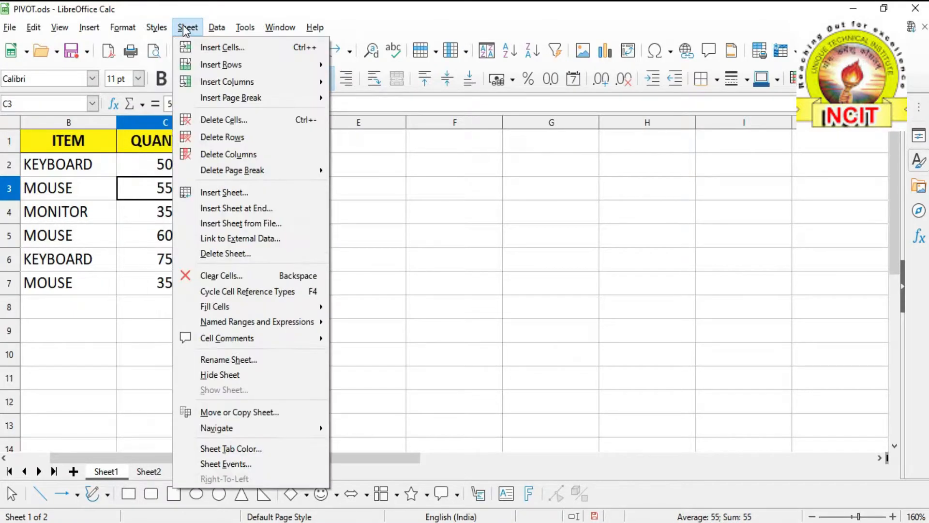
pyautogui.click(222, 47)
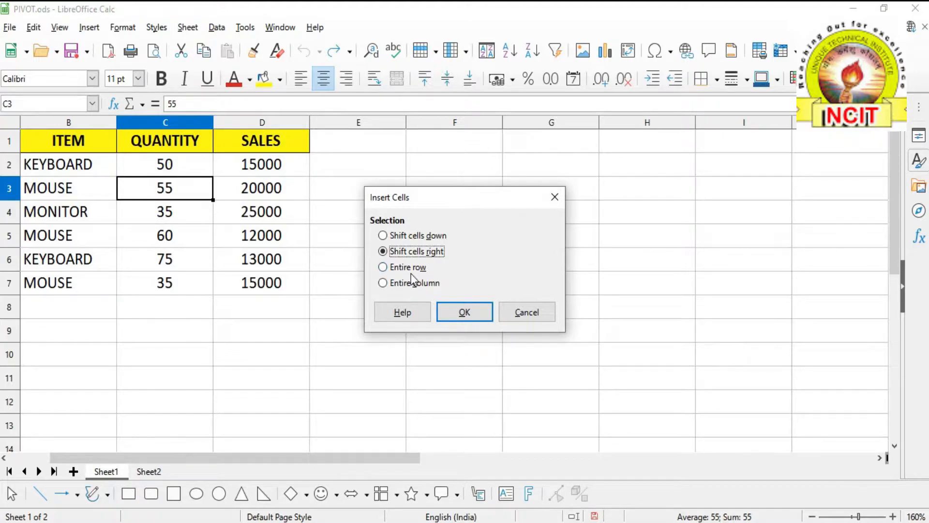
pyautogui.click(407, 272)
pyautogui.click(465, 313)
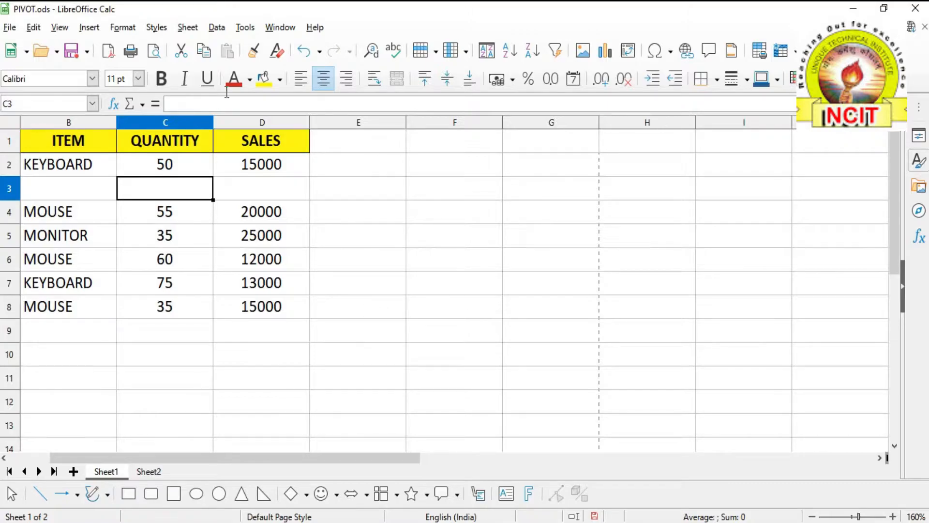
# Step: Insert an entire blank column at cell C3 twice using the Insert Cells options
pyautogui.click(188, 27)
pyautogui.click(201, 50)
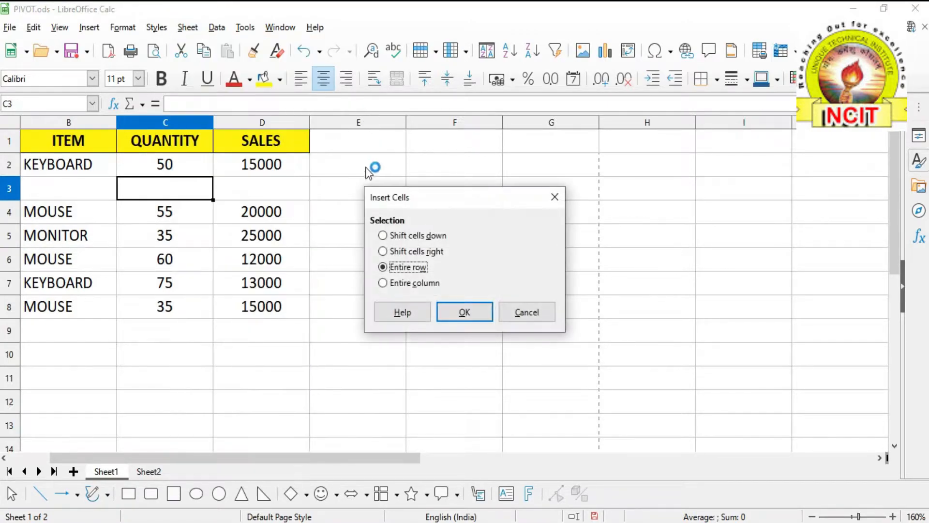
pyautogui.click(410, 286)
pyautogui.click(472, 313)
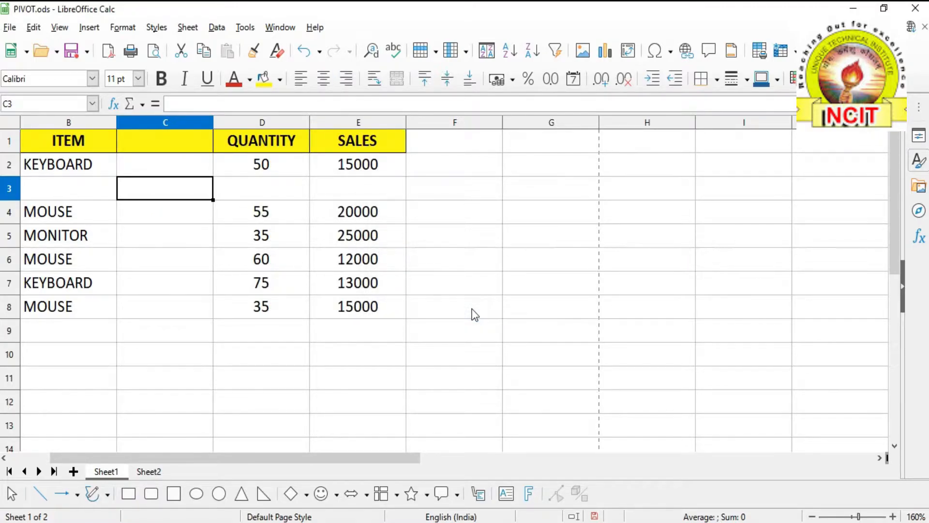
pyautogui.click(187, 28)
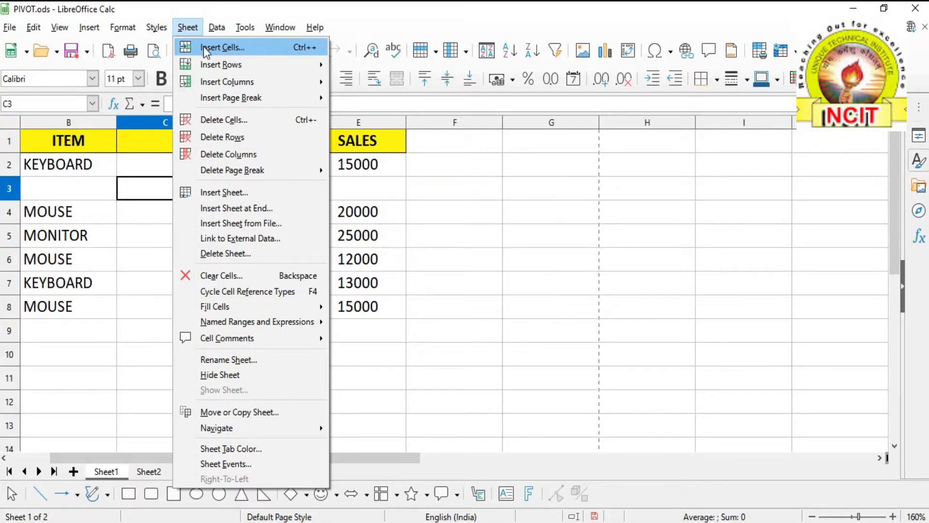
pyautogui.click(203, 47)
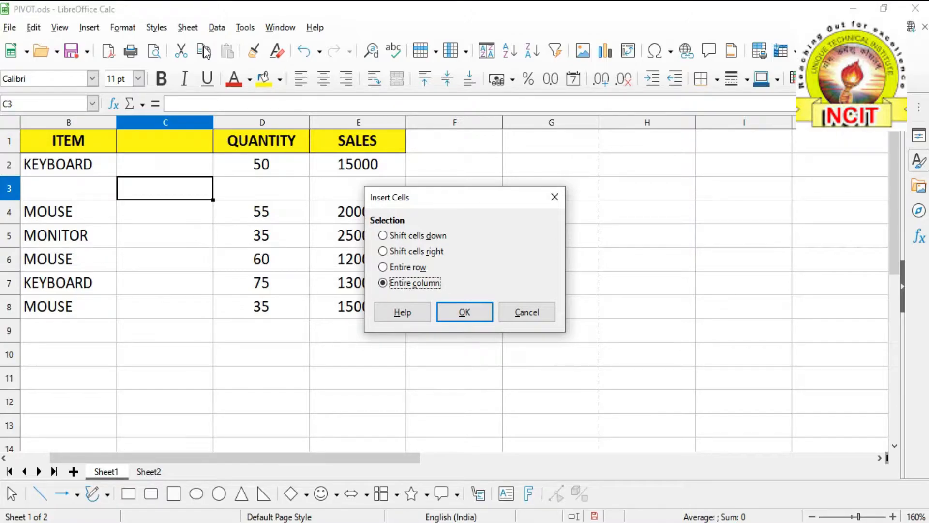
pyautogui.click(463, 312)
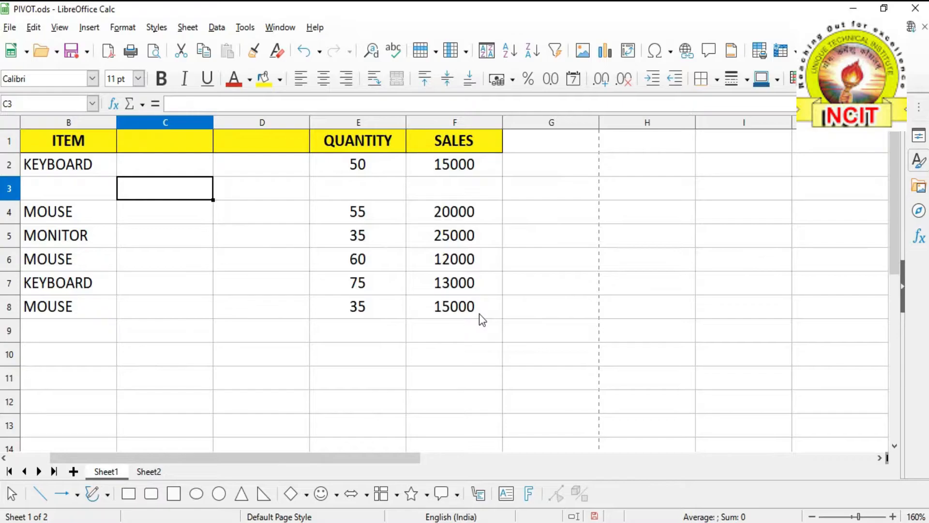
# Step: Undo both column insertions and the row insertion
pyautogui.click(305, 51)
pyautogui.click(306, 52)
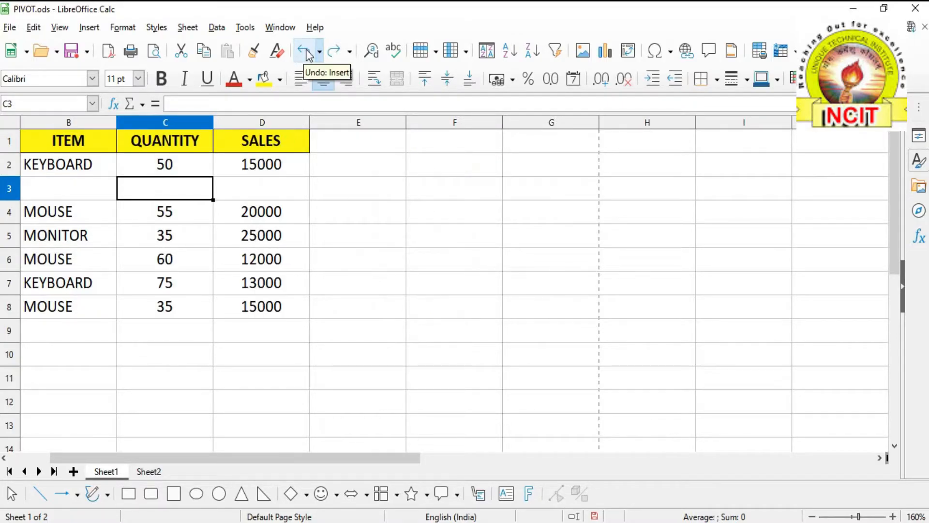
pyautogui.click(306, 53)
# Step: Insert a blank row above row 3 of the item table
pyautogui.click(188, 27)
pyautogui.moveTo(202, 68)
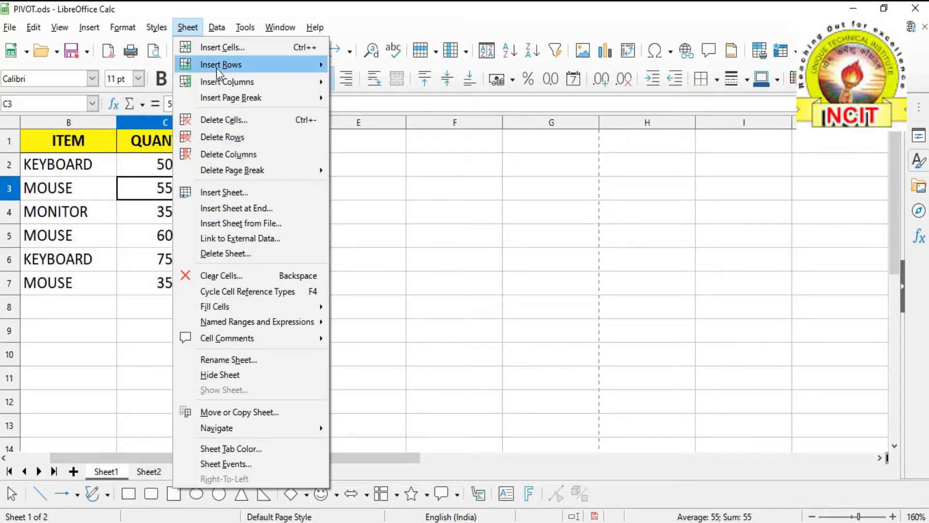
pyautogui.moveTo(217, 68)
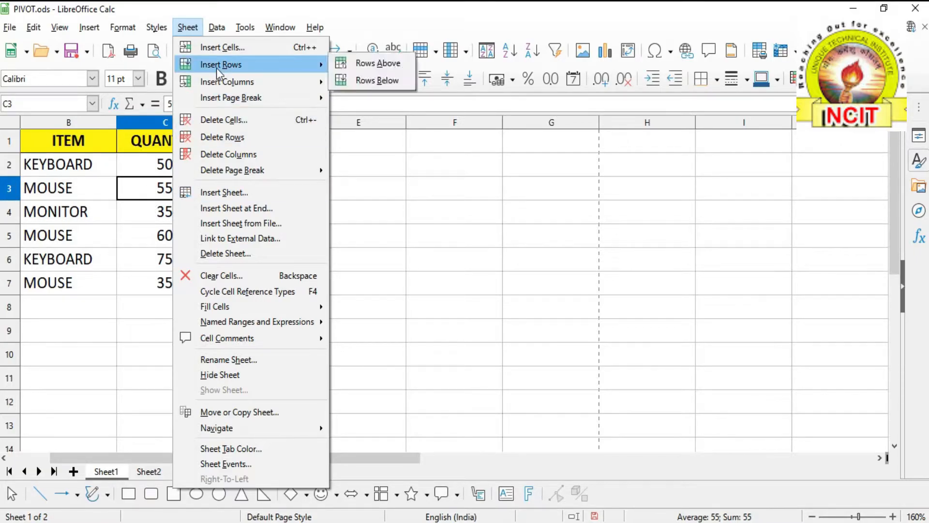
pyautogui.click(351, 63)
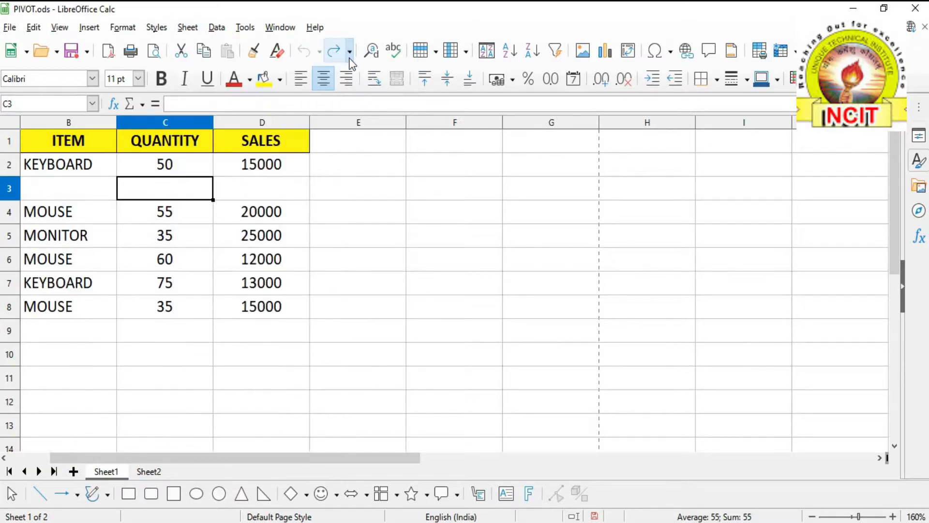
# Step: Insert a blank row below row 4, and undo both the below and above row insertions
pyautogui.click(185, 204)
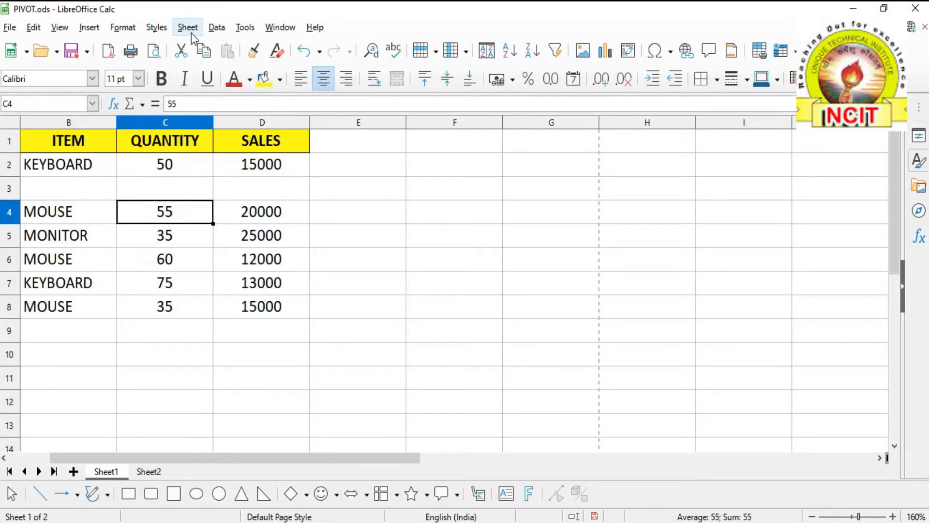
pyautogui.click(191, 32)
pyautogui.moveTo(199, 63)
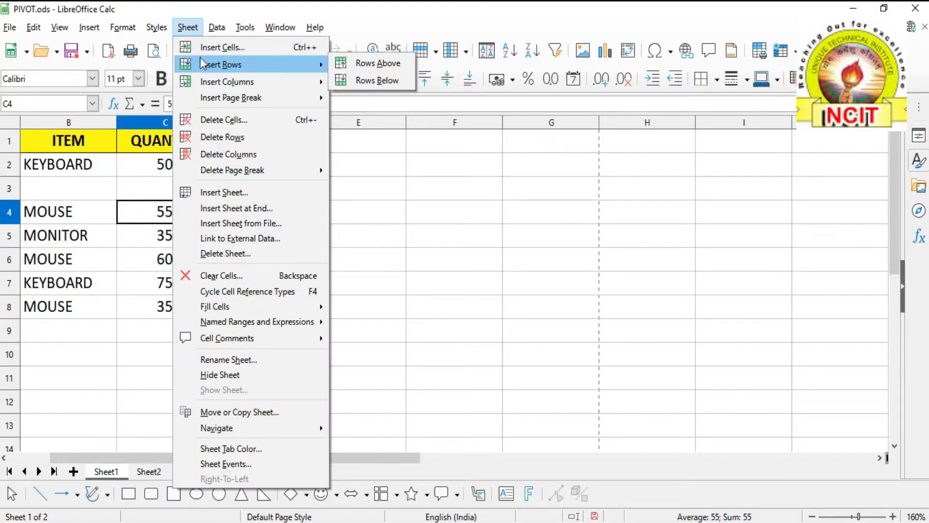
pyautogui.click(356, 81)
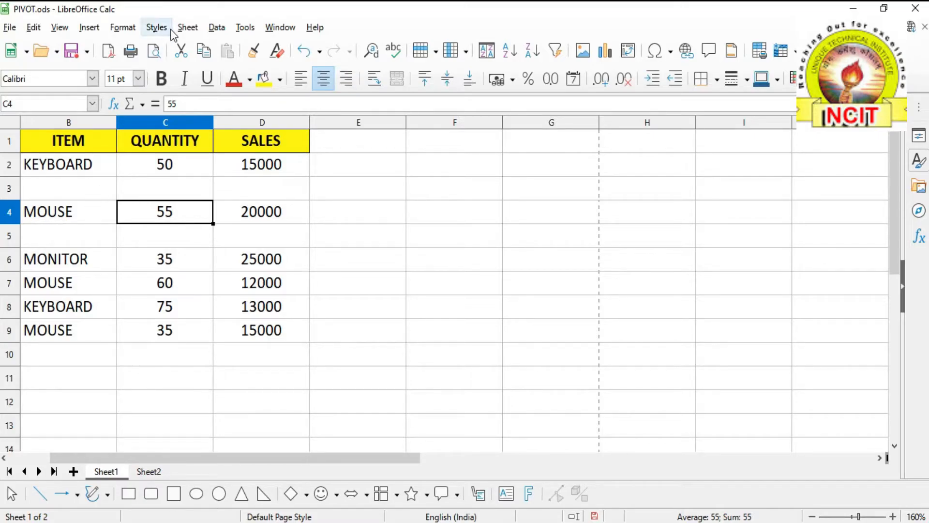
pyautogui.click(310, 48)
pyautogui.click(309, 48)
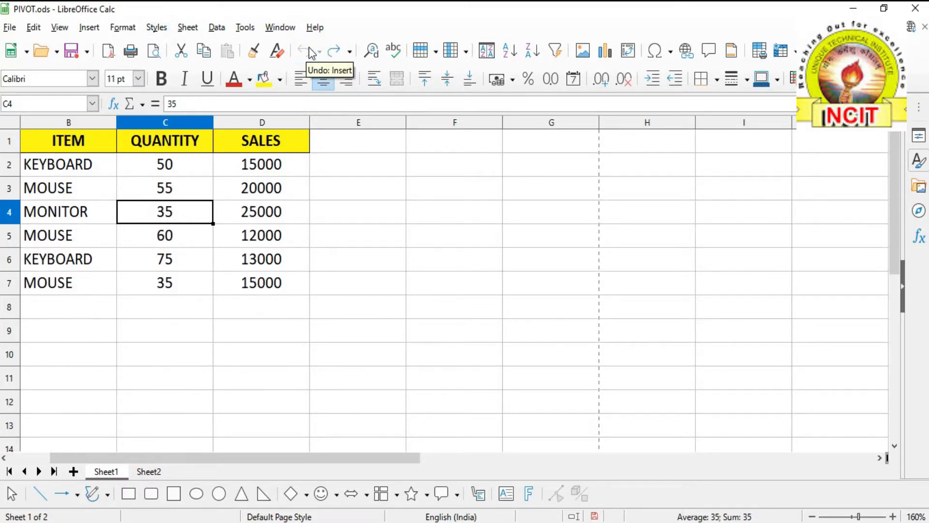
# Step: Insert a blank column before the QUANTITY column
pyautogui.click(184, 32)
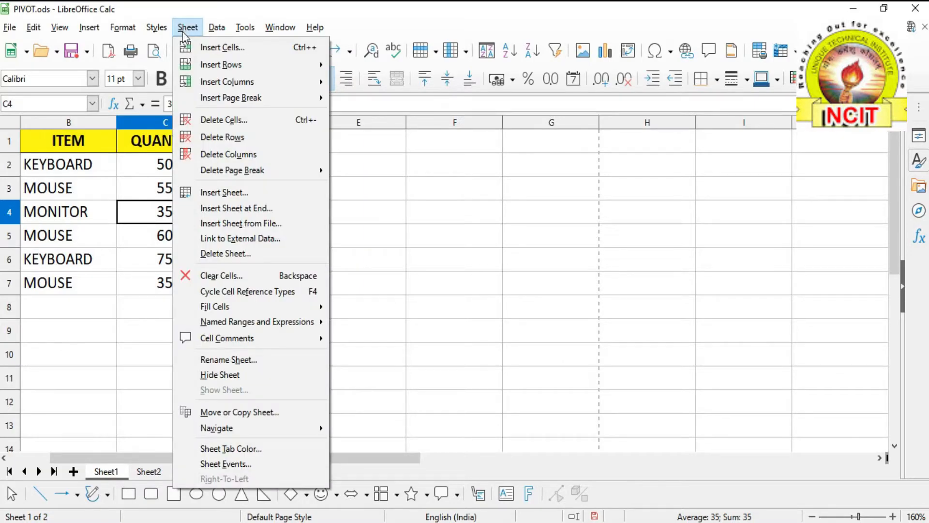
pyautogui.moveTo(260, 84)
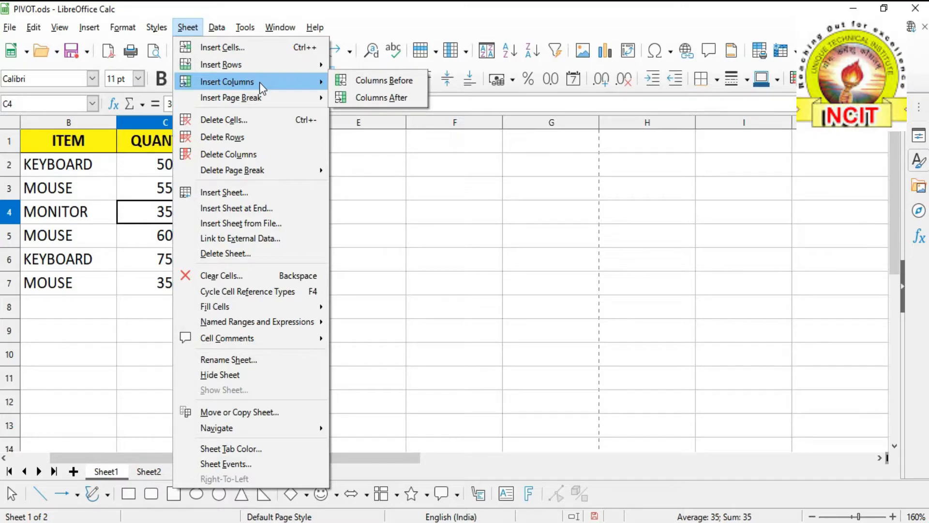
pyautogui.click(385, 80)
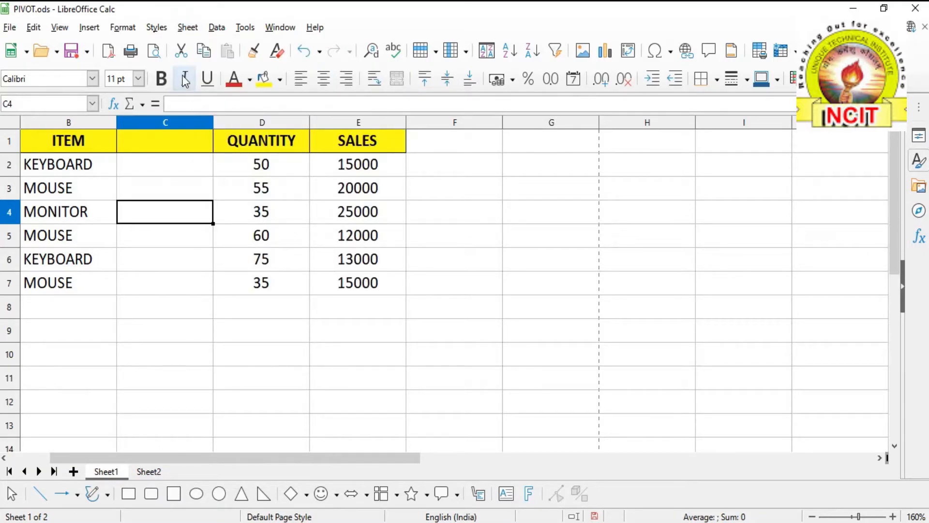
# Step: Insert a blank column after the QUANTITY column
pyautogui.click(257, 193)
pyautogui.click(253, 218)
pyautogui.click(261, 260)
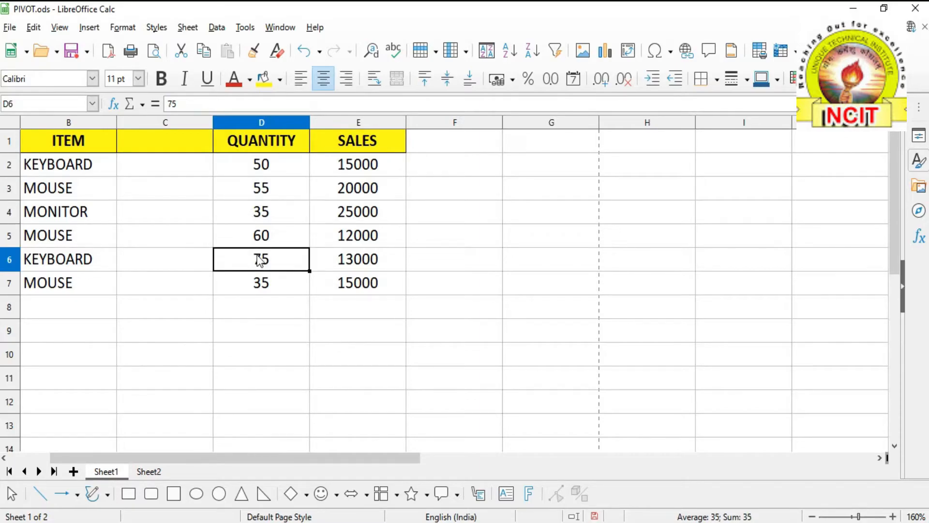
pyautogui.click(271, 194)
pyautogui.click(259, 124)
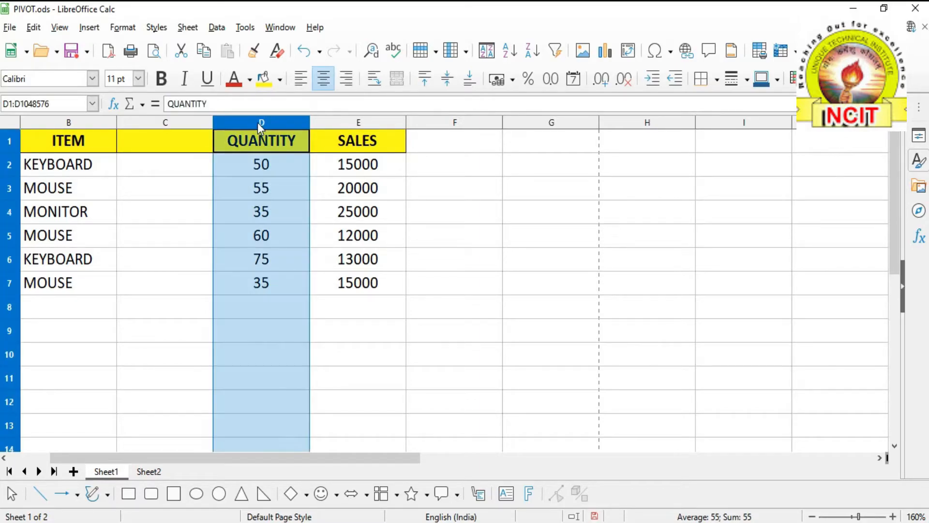
pyautogui.click(178, 30)
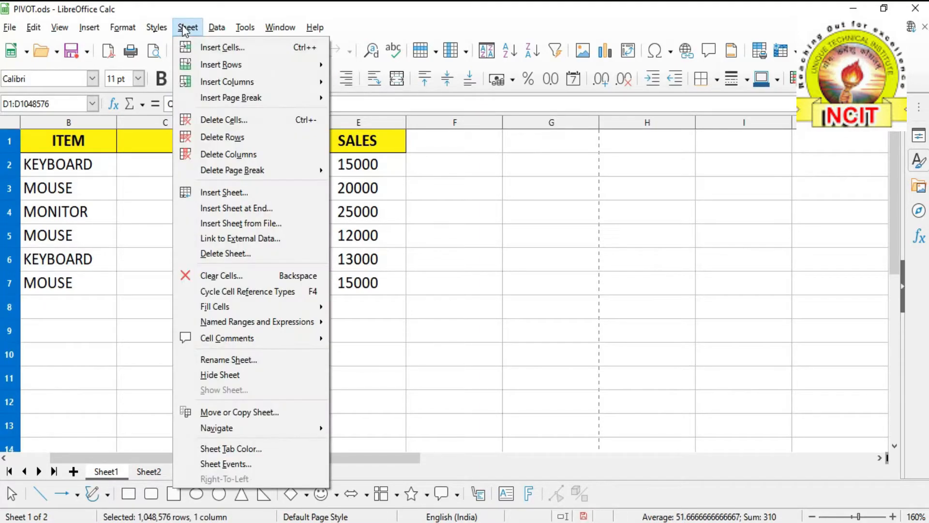
pyautogui.moveTo(205, 83)
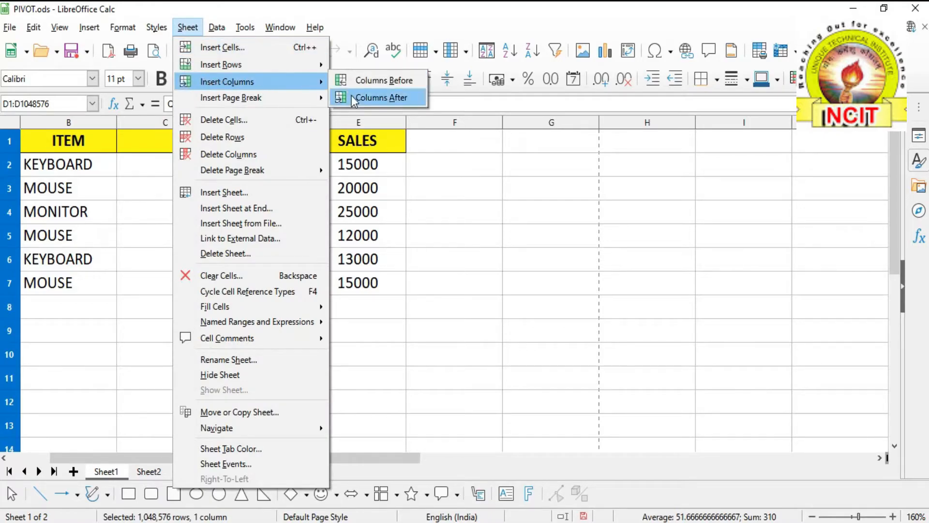
pyautogui.click(367, 97)
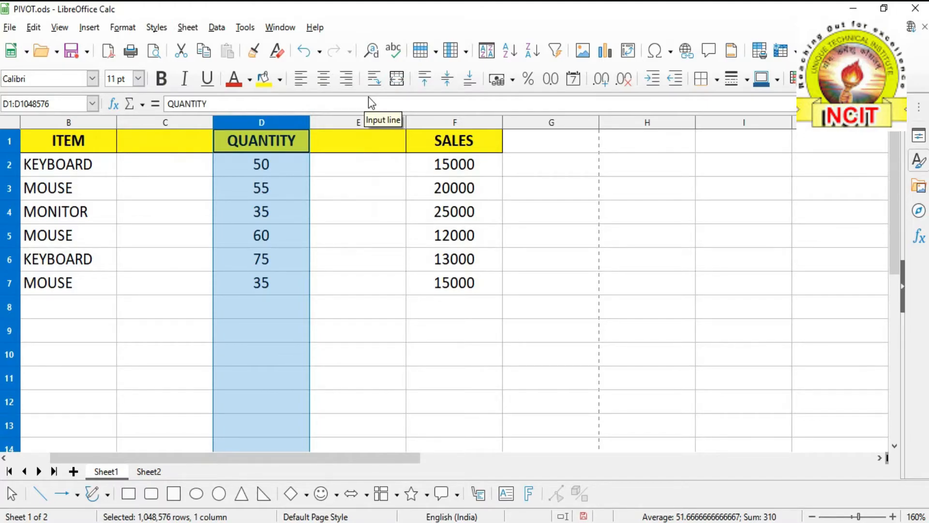
pyautogui.click(352, 159)
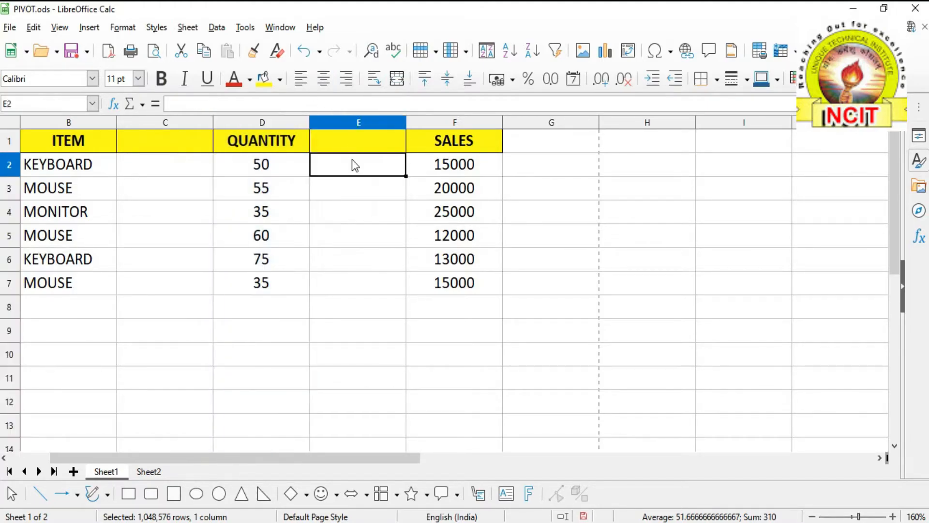
# Step: Insert two blank rows at once above the MOUSE and MONITOR entries in rows 3 and 4
pyautogui.moveTo(269, 123); pyautogui.dragTo(321, 126)
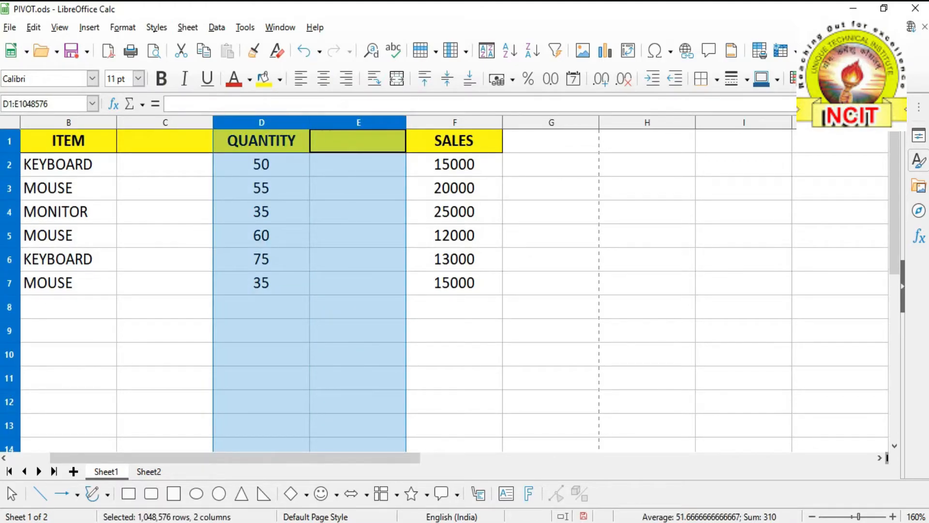
pyautogui.moveTo(8, 193); pyautogui.dragTo(9, 212)
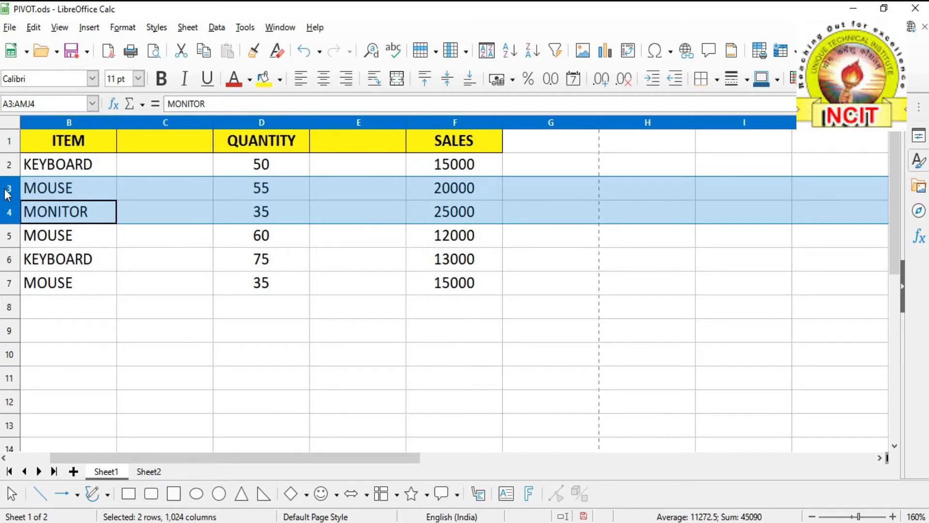
pyautogui.click(11, 213)
pyautogui.click(13, 188)
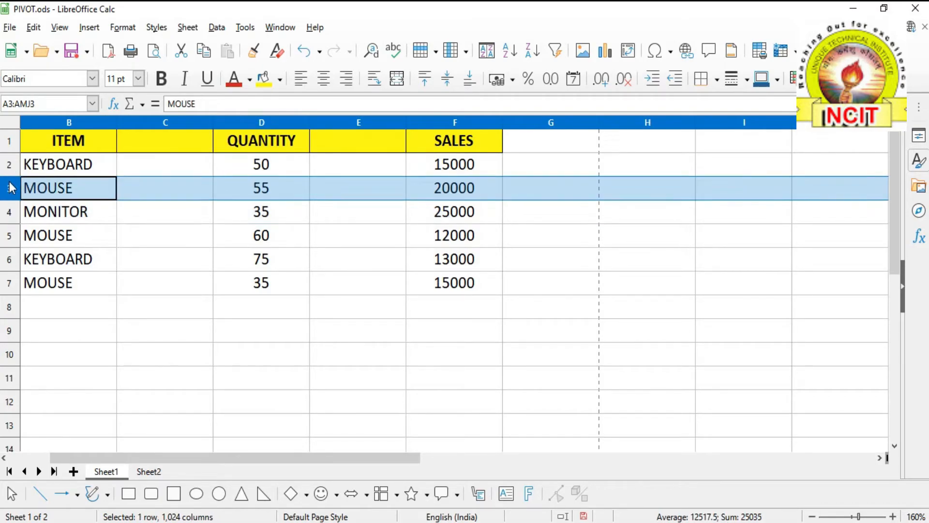
pyautogui.moveTo(13, 189); pyautogui.dragTo(14, 214)
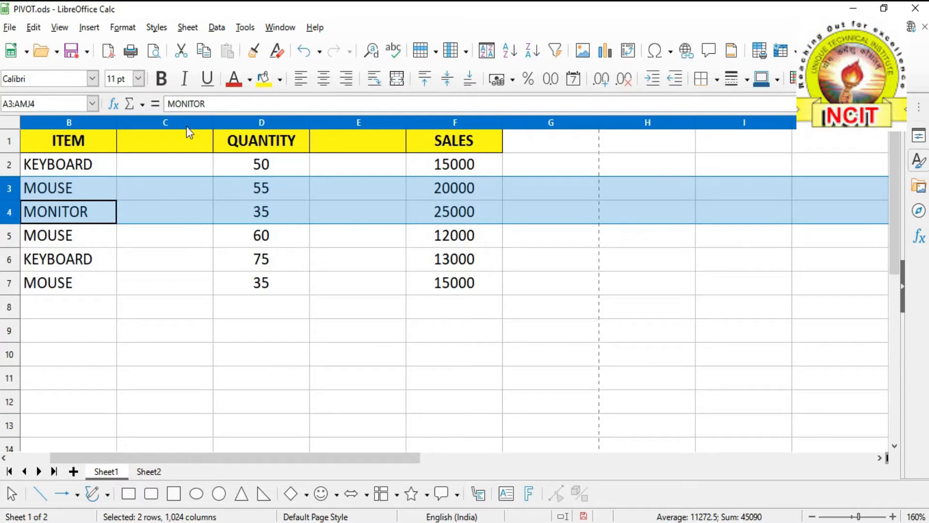
pyautogui.click(196, 28)
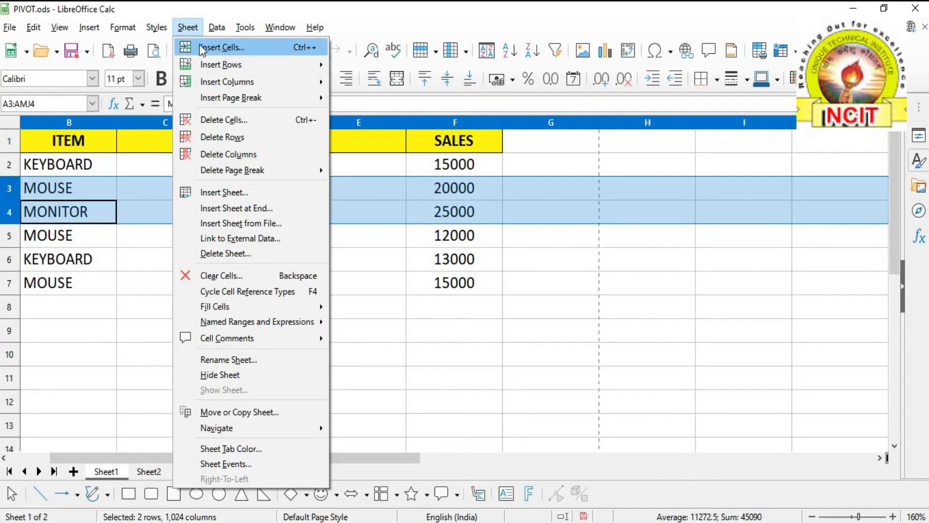
pyautogui.moveTo(211, 63)
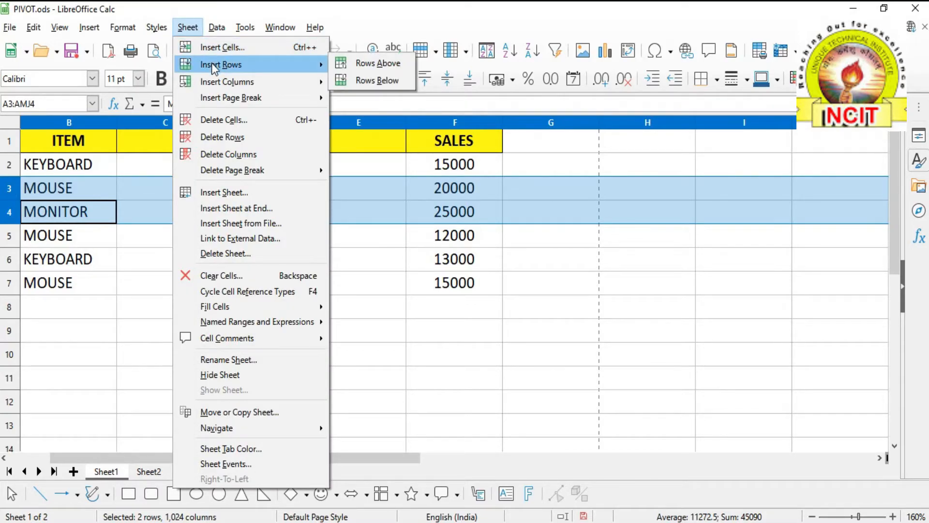
pyautogui.click(381, 68)
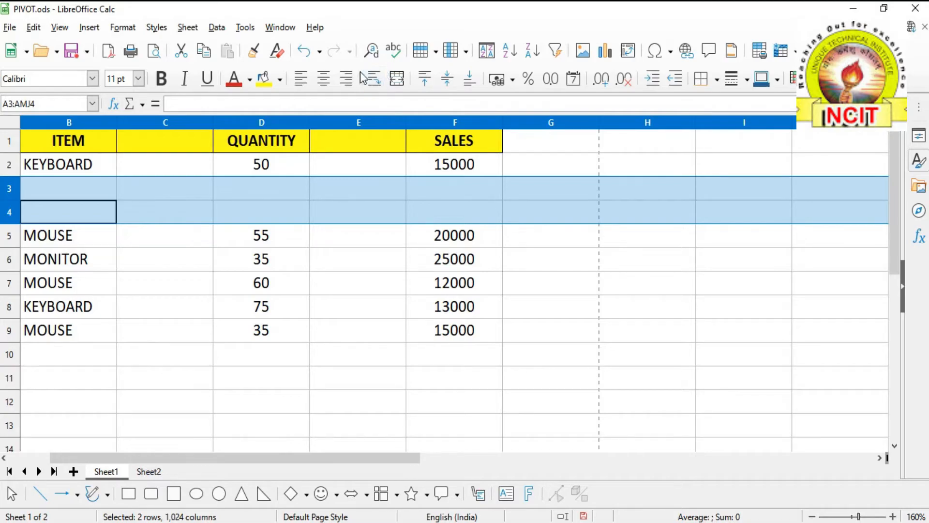
# Step: Insert two blank columns at once after columns D and E, ahead of the SALES column
pyautogui.click(270, 124)
pyautogui.moveTo(270, 127); pyautogui.dragTo(359, 132)
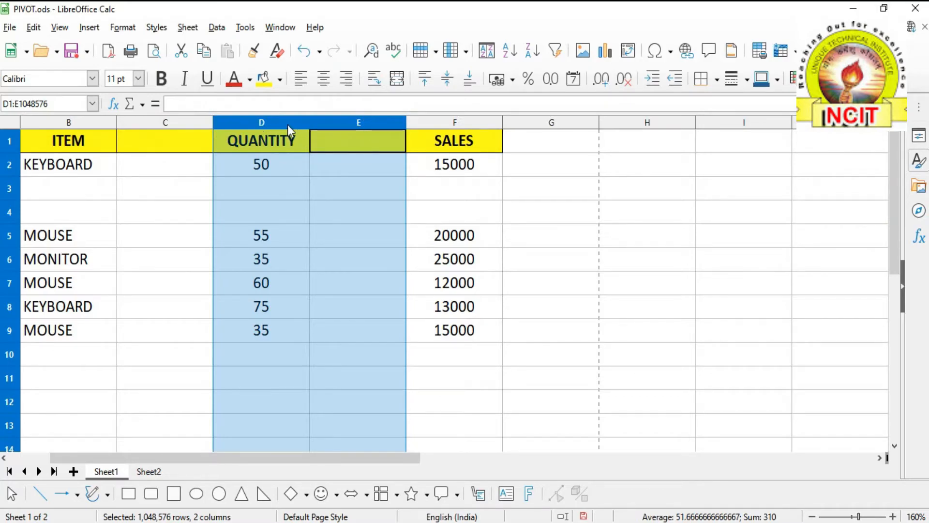
pyautogui.click(188, 27)
pyautogui.moveTo(209, 84)
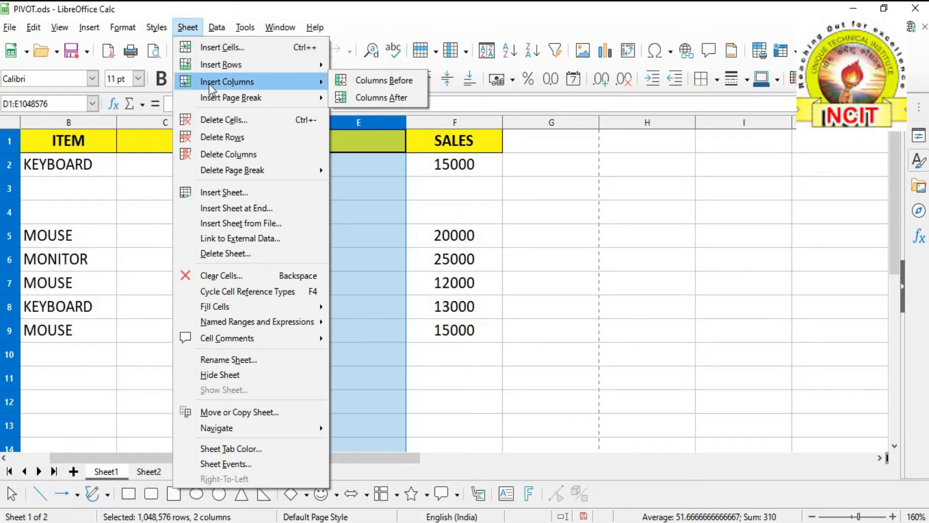
pyautogui.click(388, 96)
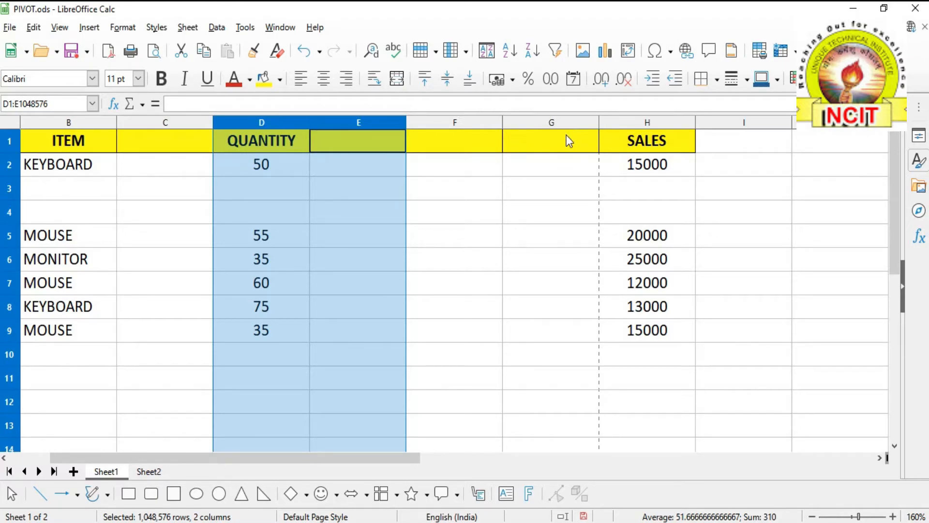
pyautogui.click(402, 189)
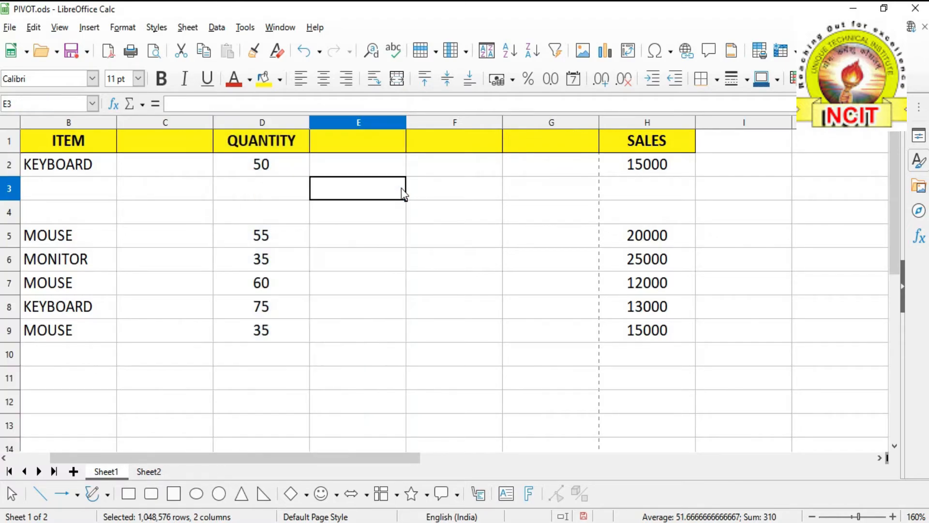
# Step: Insert a row page break above row 4, using cell E4 as the position
pyautogui.click(198, 27)
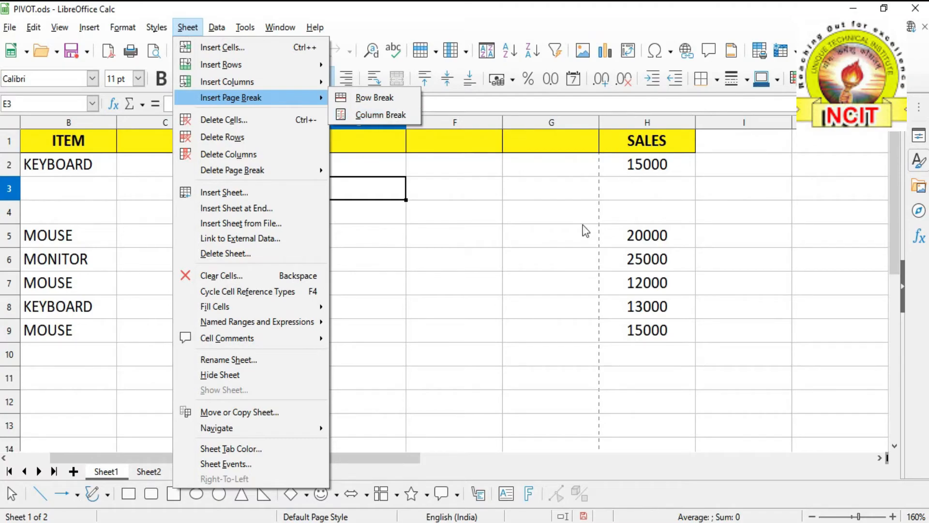
pyautogui.click(452, 194)
pyautogui.click(178, 196)
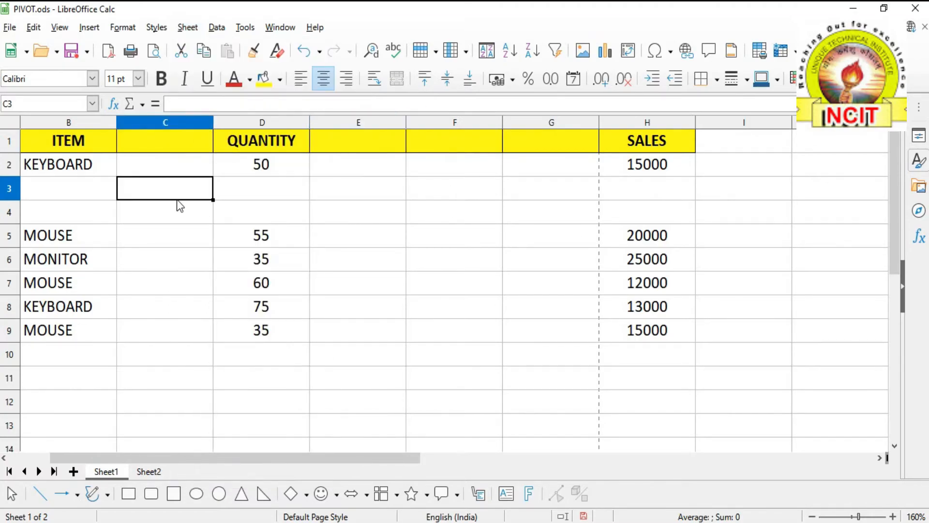
pyautogui.click(85, 193)
pyautogui.click(85, 213)
pyautogui.click(223, 219)
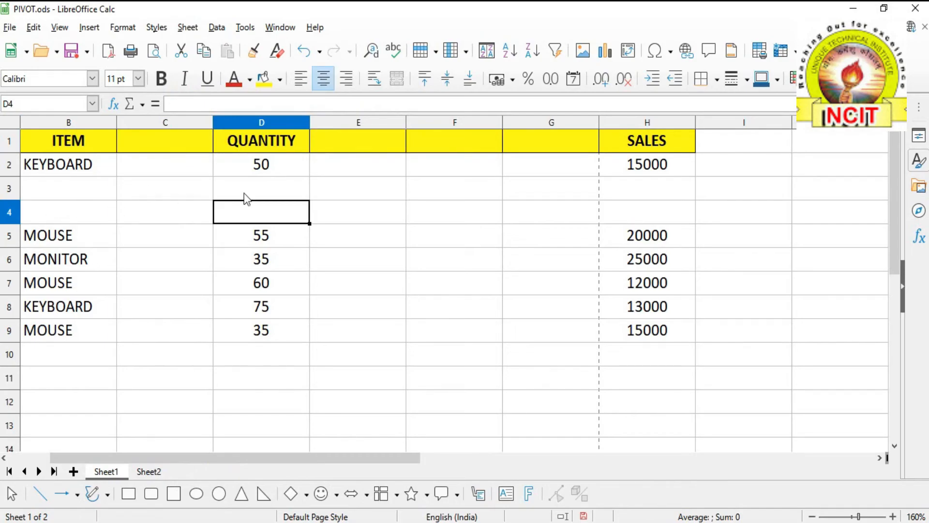
pyautogui.click(357, 213)
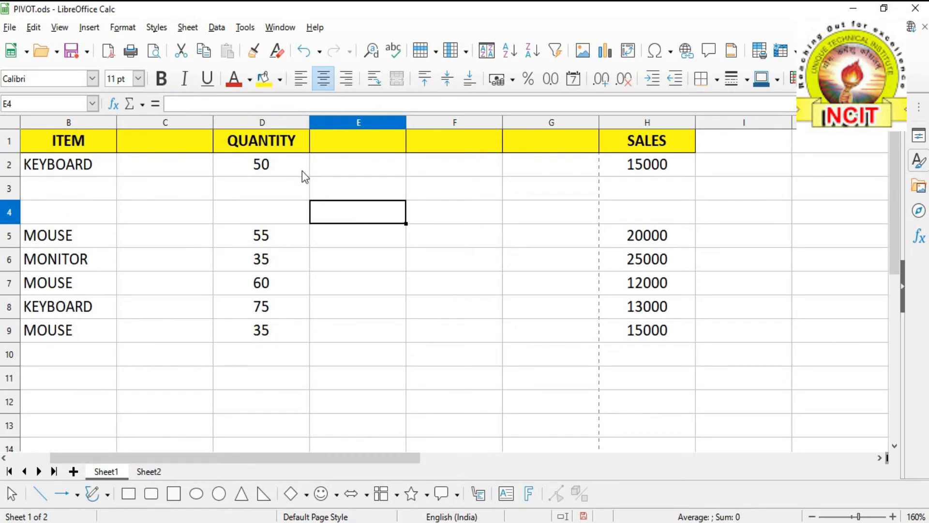
pyautogui.click(187, 28)
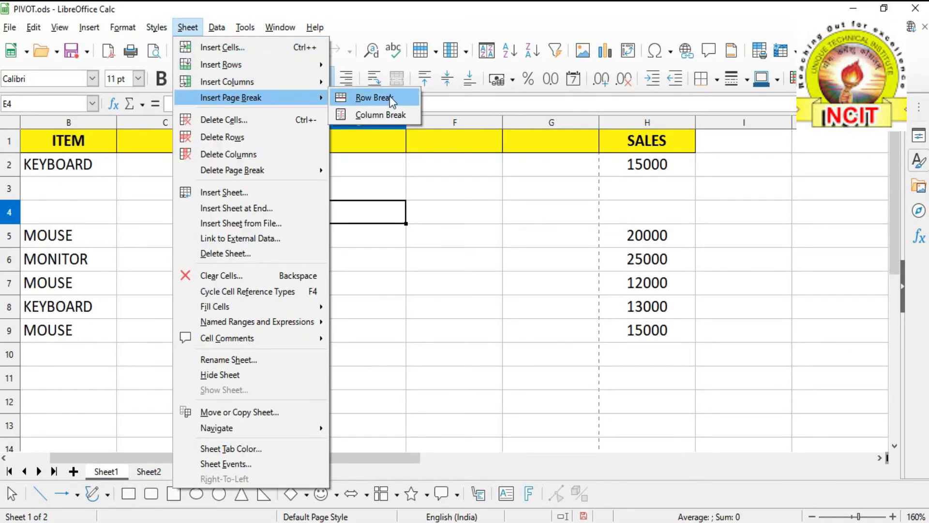
pyautogui.click(390, 97)
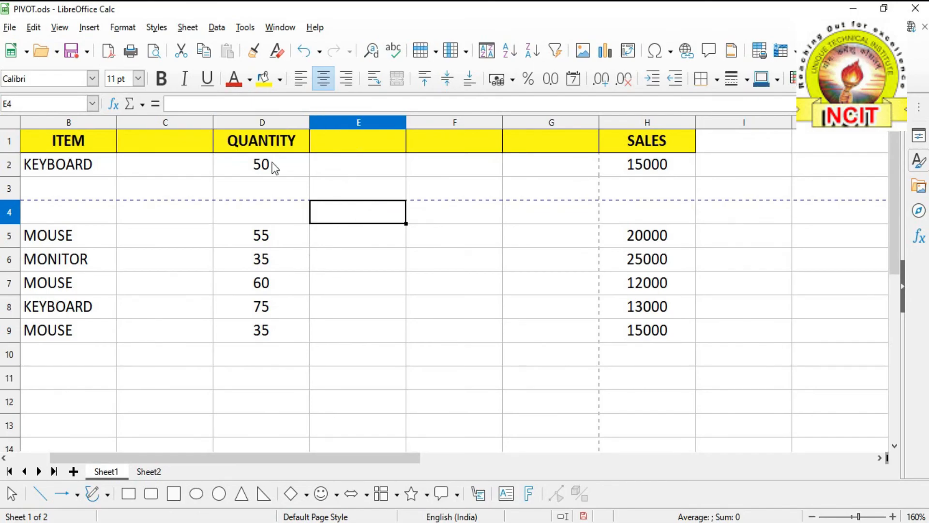
# Step: Insert a column page break before column E at cell E4
pyautogui.click(187, 27)
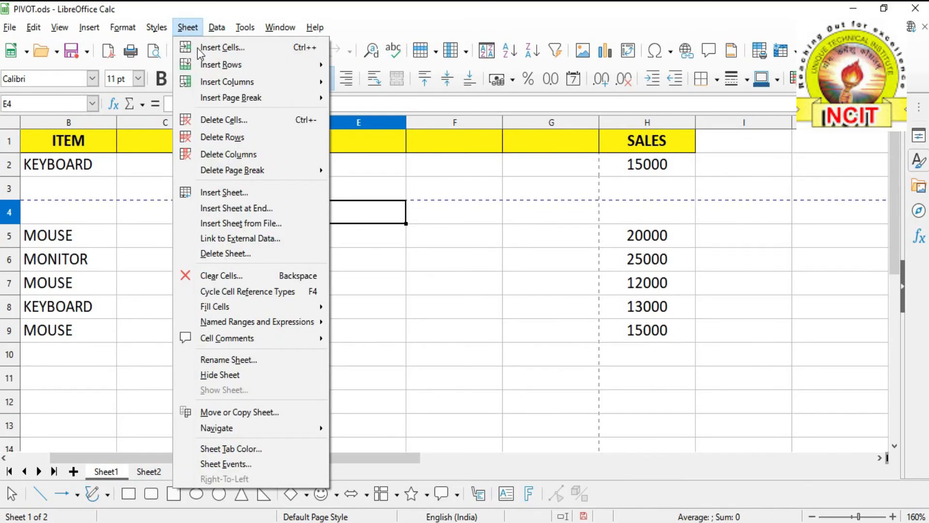
pyautogui.moveTo(225, 98)
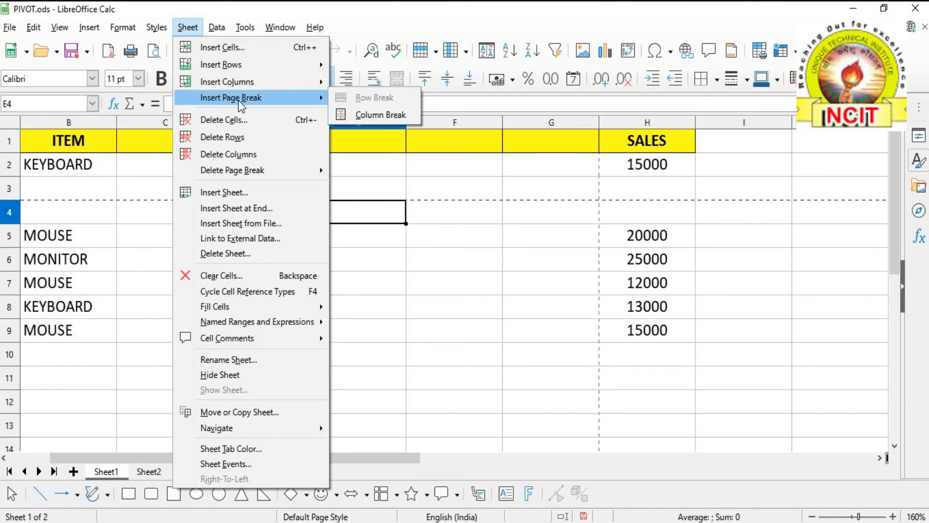
pyautogui.click(393, 117)
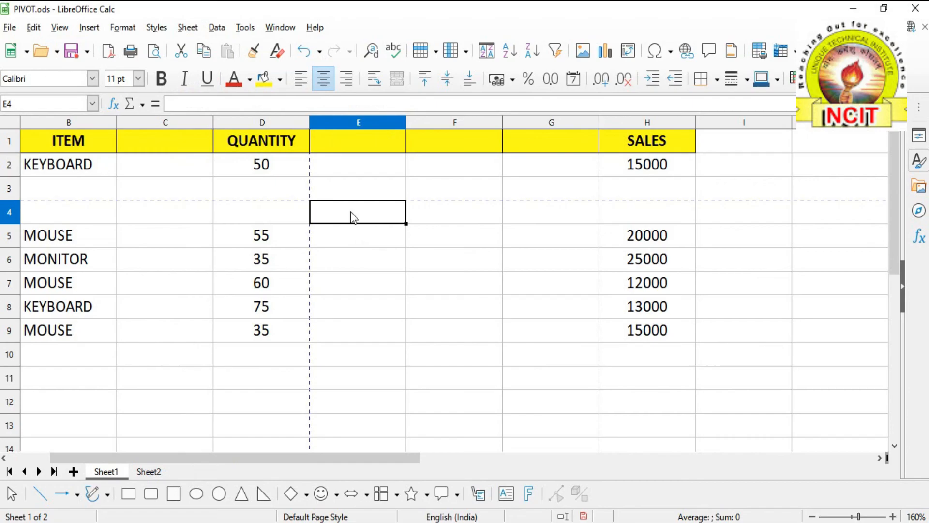